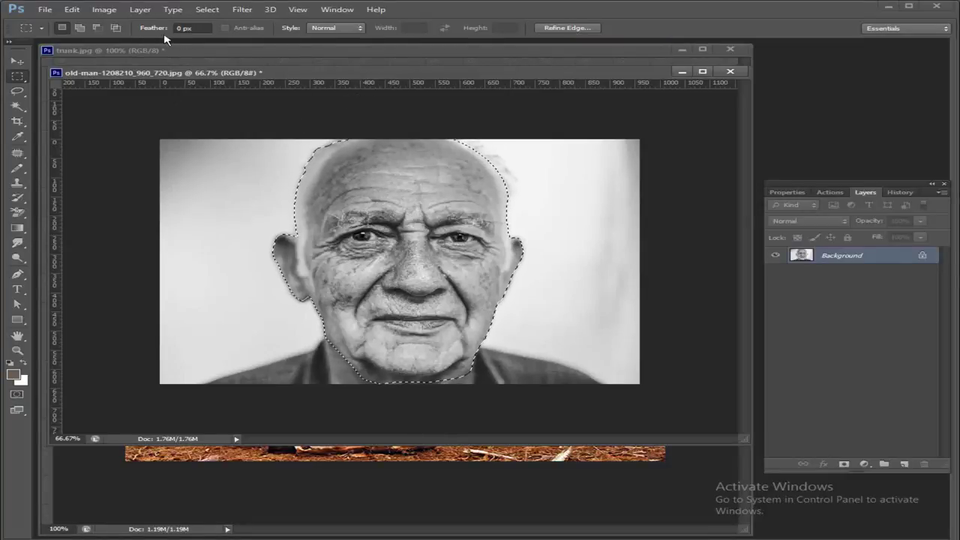
# Invert the selection, convert Background to Layer 0, and delete the backdrop around the face
pyautogui.click(200, 15)
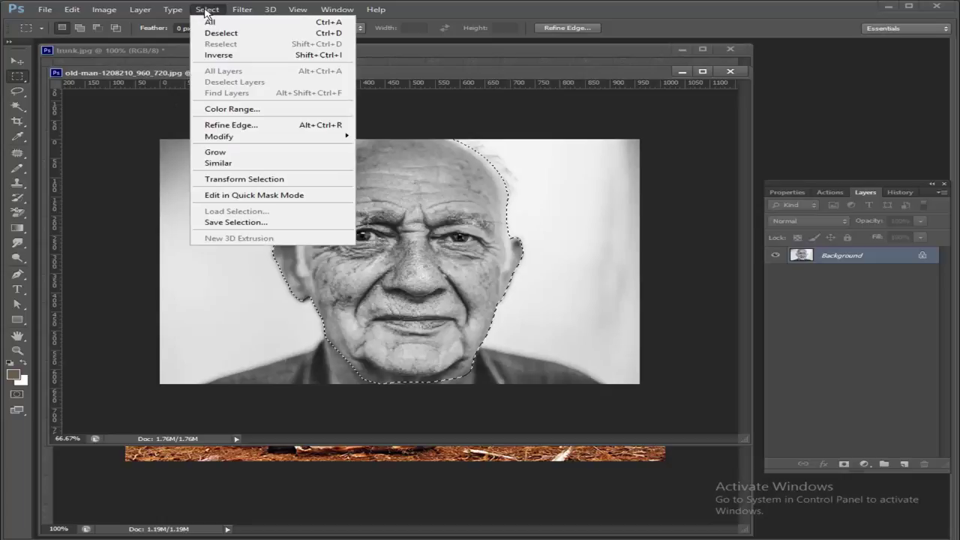
pyautogui.click(290, 58)
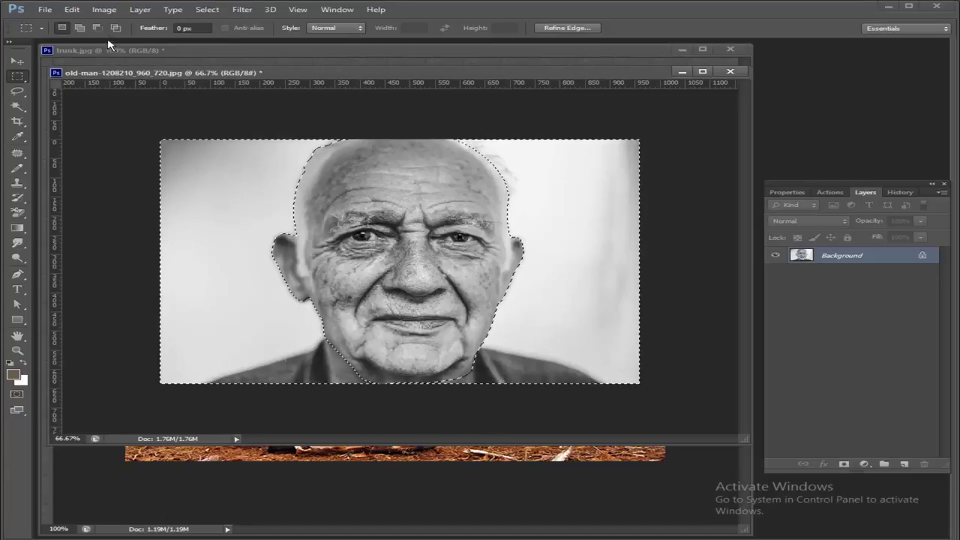
pyautogui.doubleClick(898, 259)
pyautogui.press('Return')
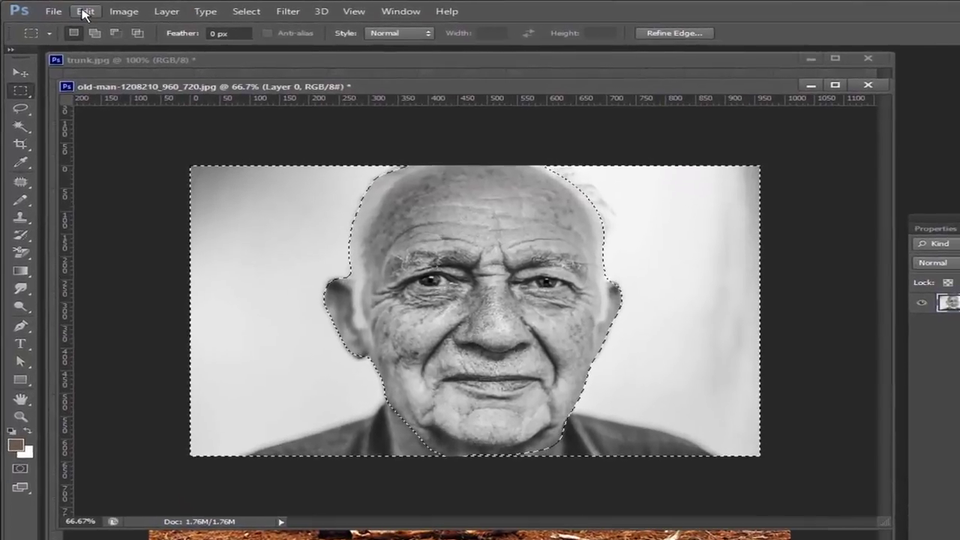
pyautogui.click(79, 10)
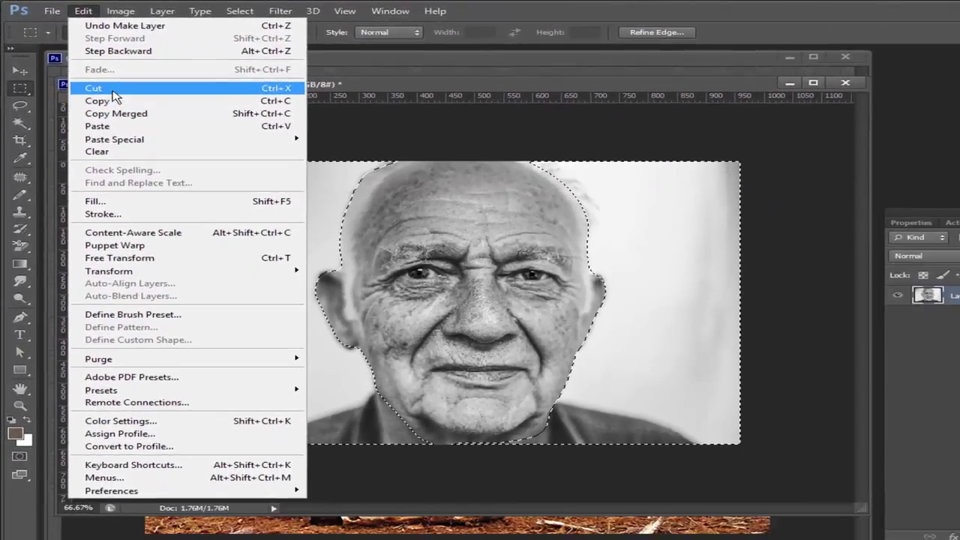
pyautogui.click(112, 95)
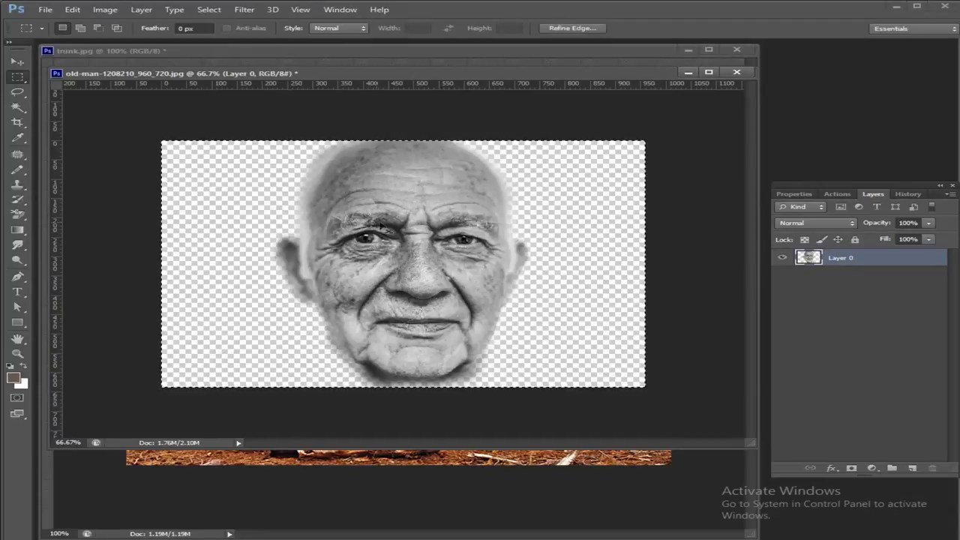
# Paste the face into trunk.jpg, scaled to about 67% and positioned on the trunk
pyautogui.click(416, 456)
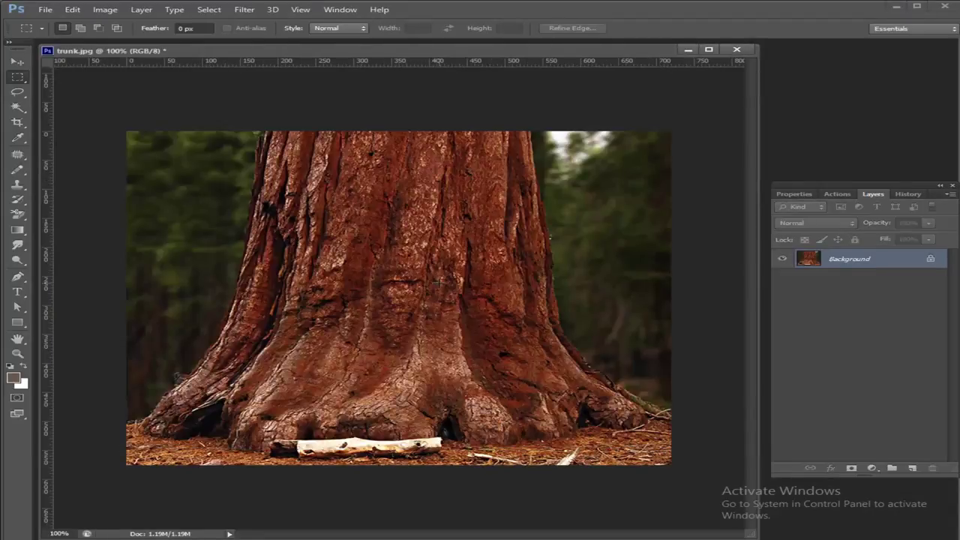
pyautogui.hotkey('ctrl', 'v')
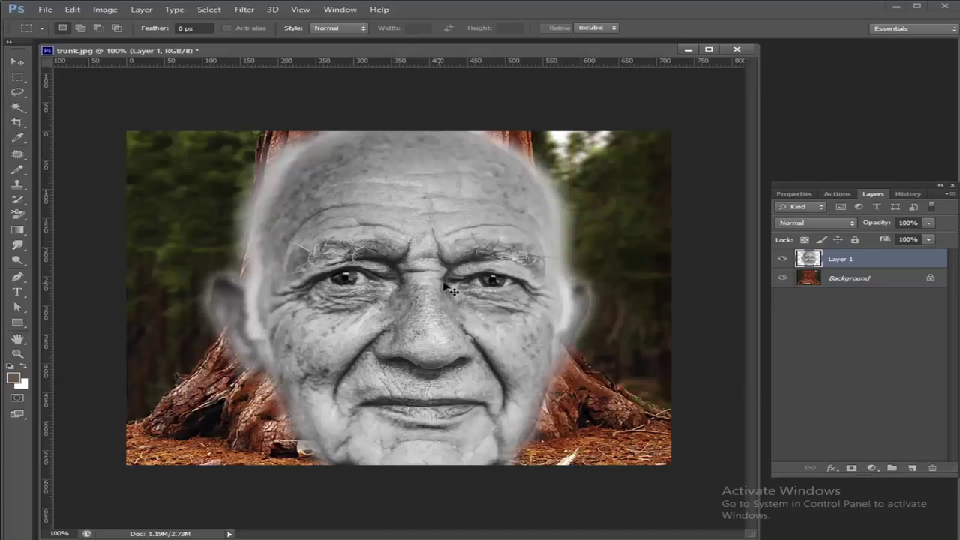
pyautogui.hotkey('ctrl', 't')
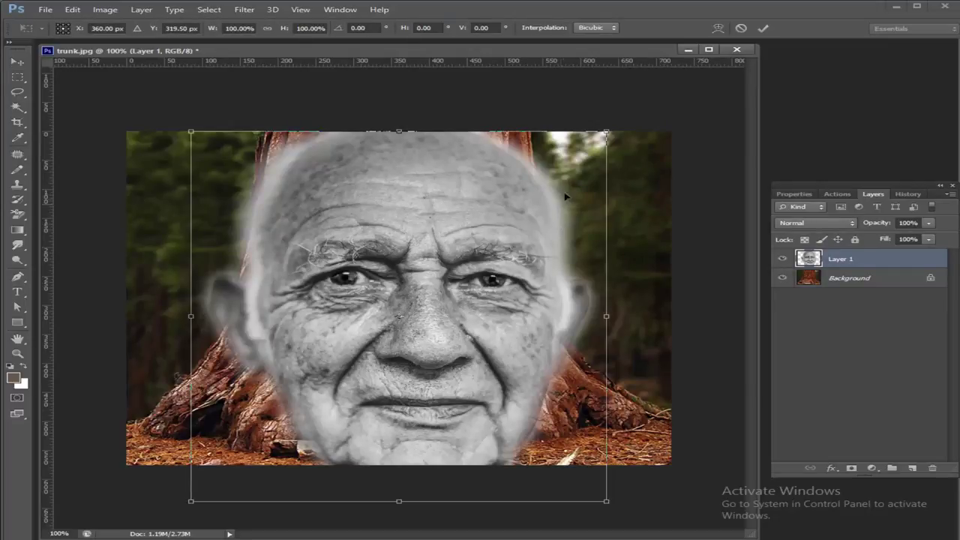
pyautogui.moveTo(605, 135); pyautogui.dragTo(534, 197)
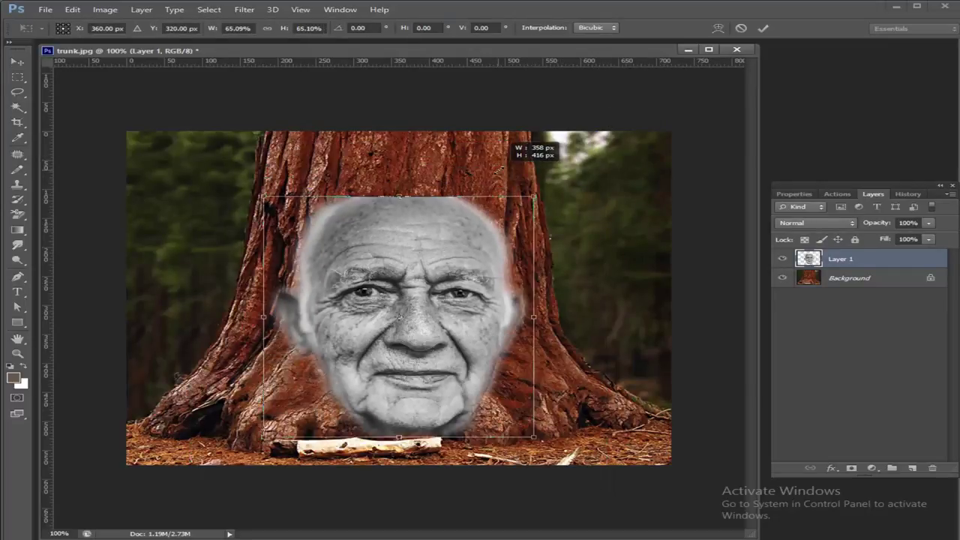
pyautogui.moveTo(426, 261); pyautogui.dragTo(418, 215)
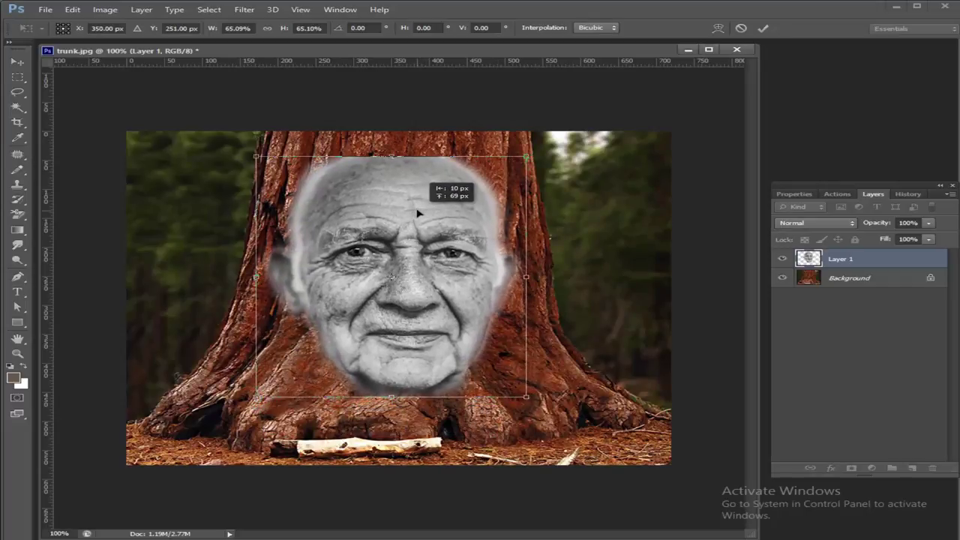
pyautogui.moveTo(418, 213); pyautogui.dragTo(423, 211)
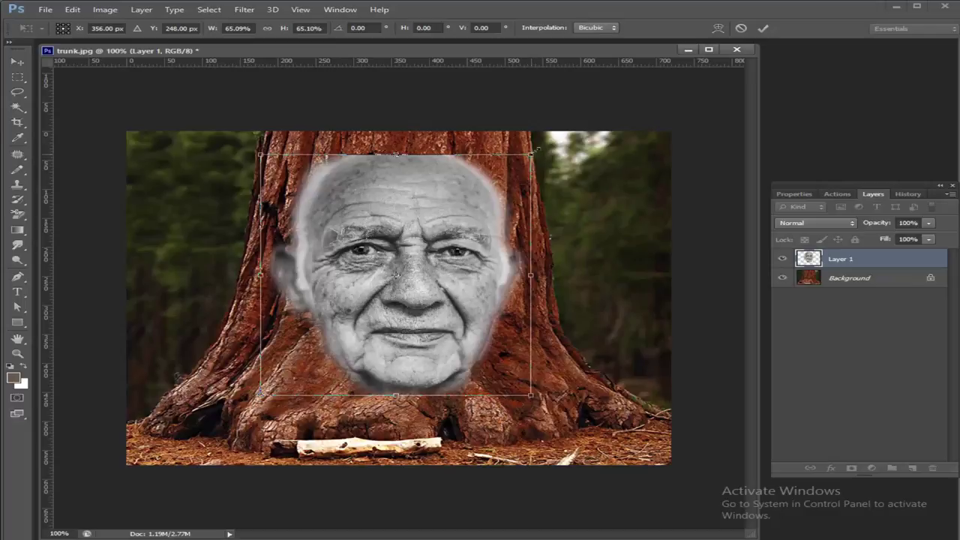
pyautogui.moveTo(532, 152); pyautogui.dragTo(535, 149)
pyautogui.moveTo(446, 206); pyautogui.dragTo(447, 196)
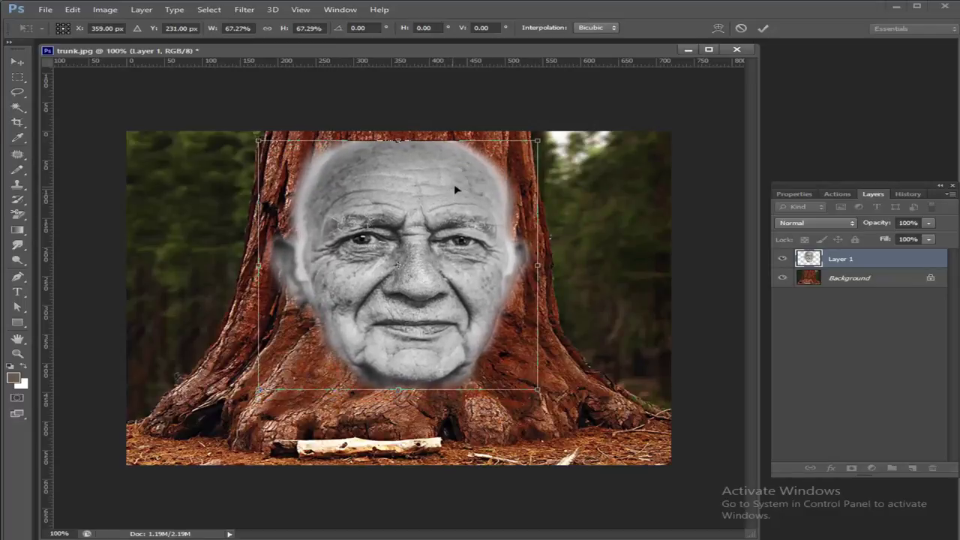
pyautogui.press('Return')
pyautogui.press('m')
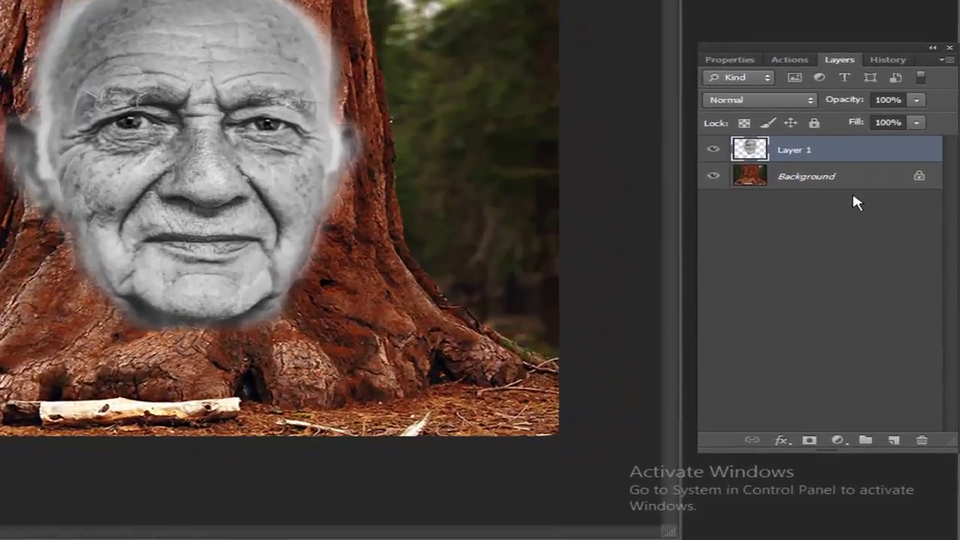
# Duplicate trunk's Background layer as Background copy and apply a slight Gaussian Blur
pyautogui.moveTo(848, 277); pyautogui.dragTo(903, 469)
pyautogui.moveTo(876, 435); pyautogui.dragTo(884, 433)
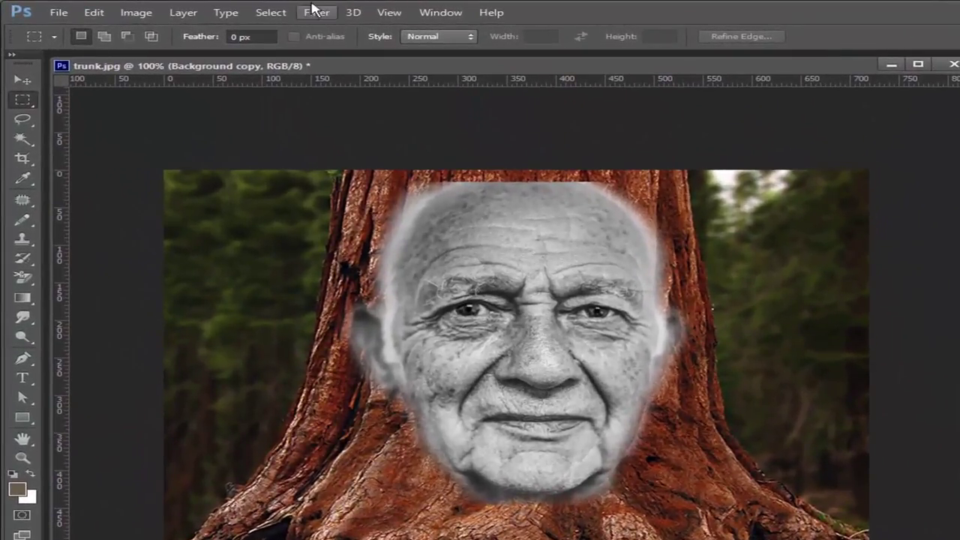
pyautogui.click(316, 12)
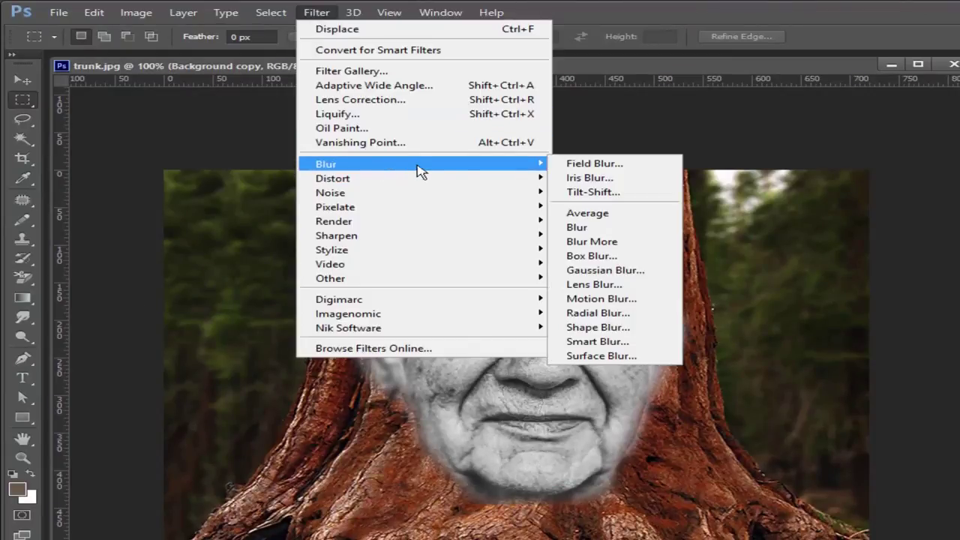
pyautogui.click(619, 268)
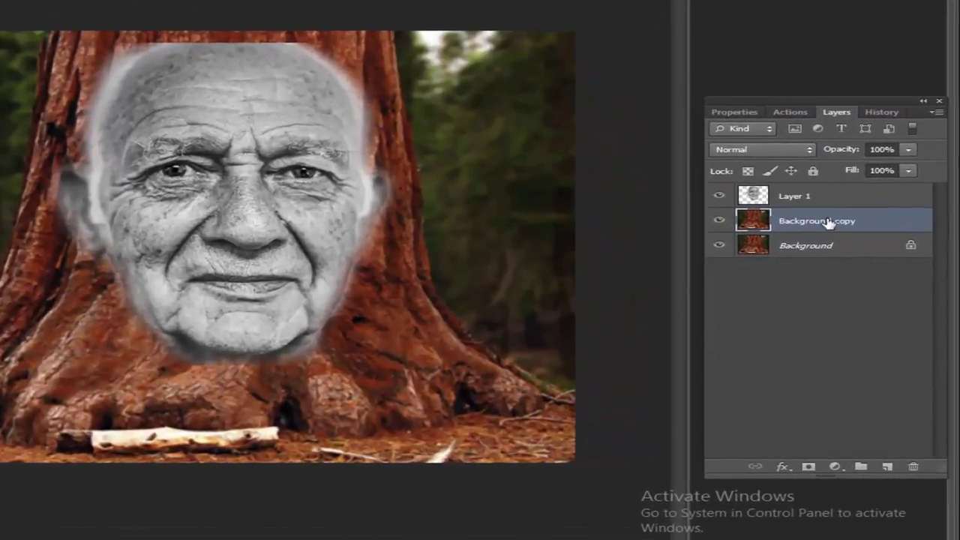
# Hide Layer 1 and duplicate Background copy into a new document named Displacement-1
pyautogui.rightClick(855, 273)
pyautogui.press('Escape')
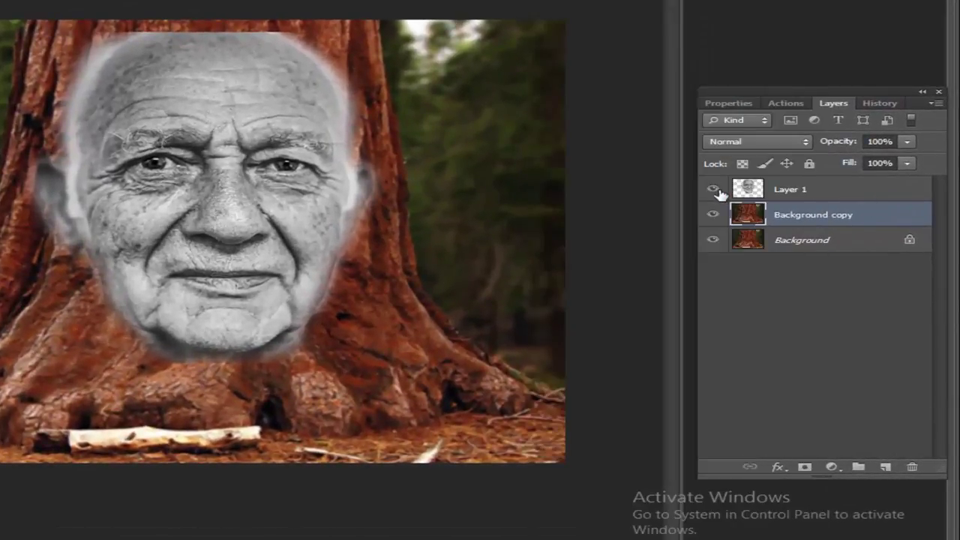
pyautogui.click(712, 189)
pyautogui.rightClick(766, 216)
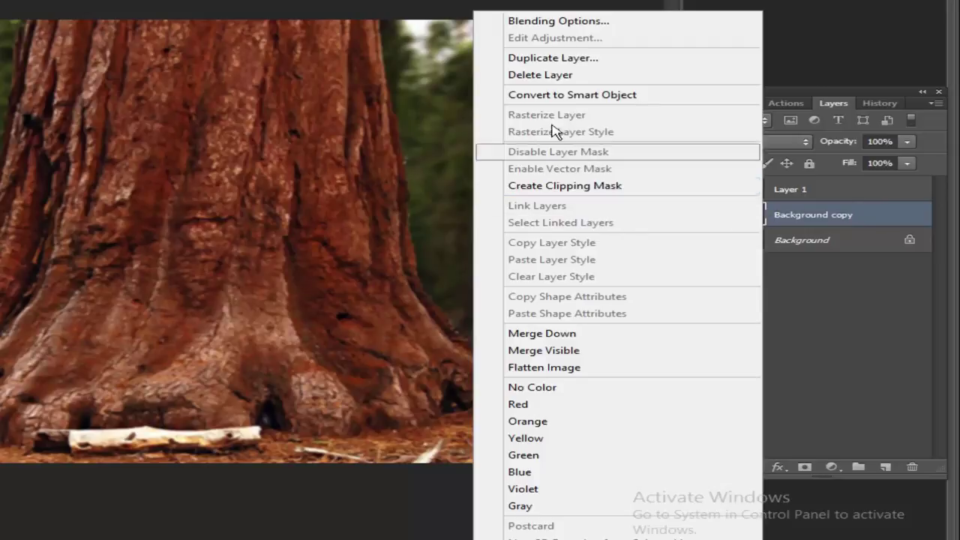
pyautogui.click(536, 59)
pyautogui.click(206, 144)
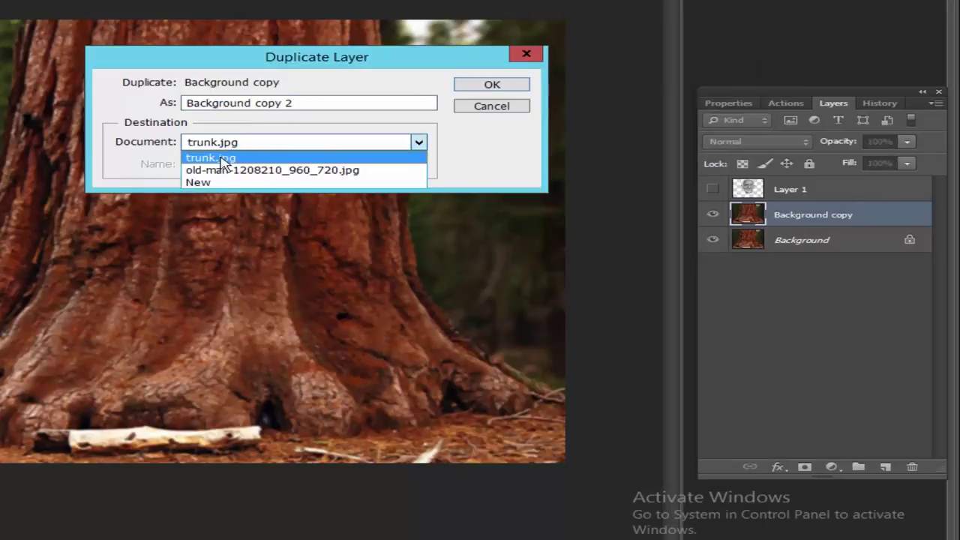
pyautogui.click(213, 182)
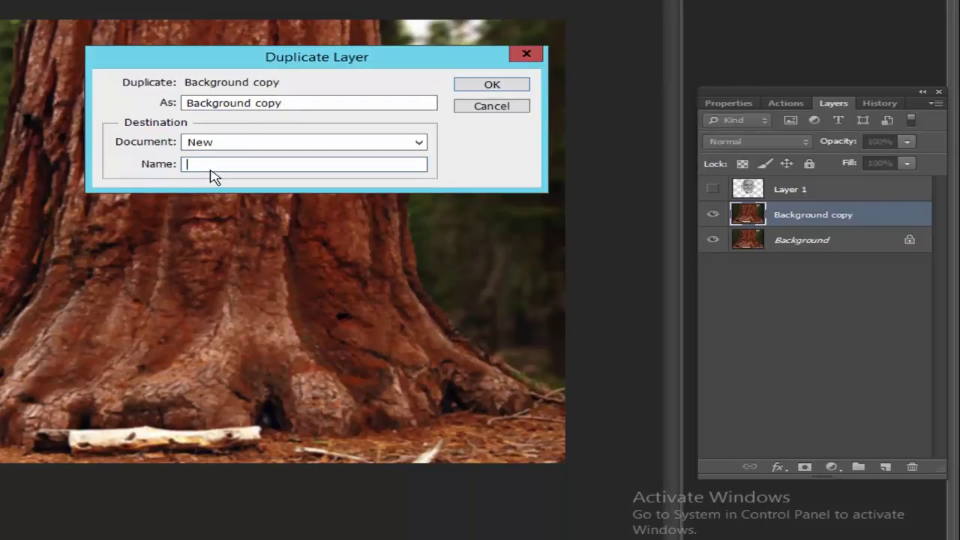
pyautogui.write('Displacement-1')
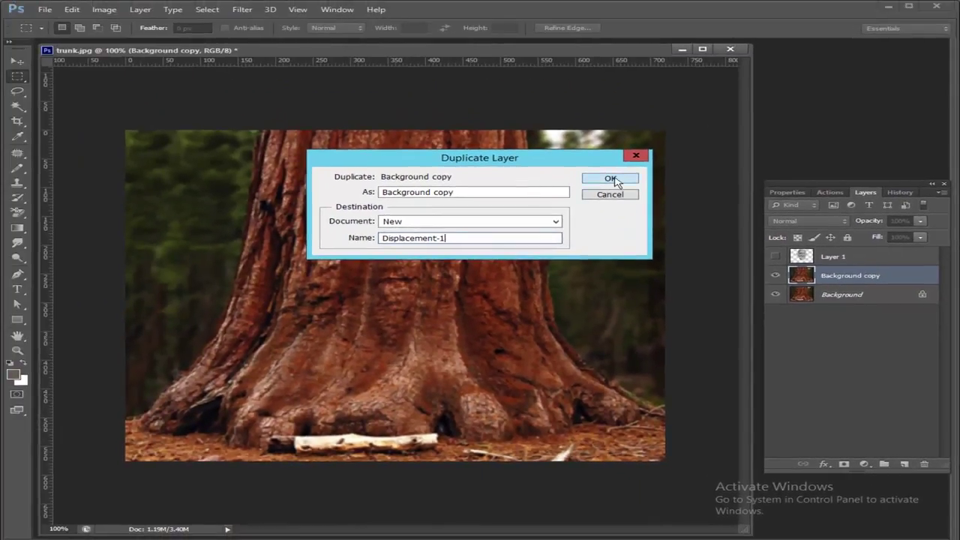
pyautogui.click(615, 181)
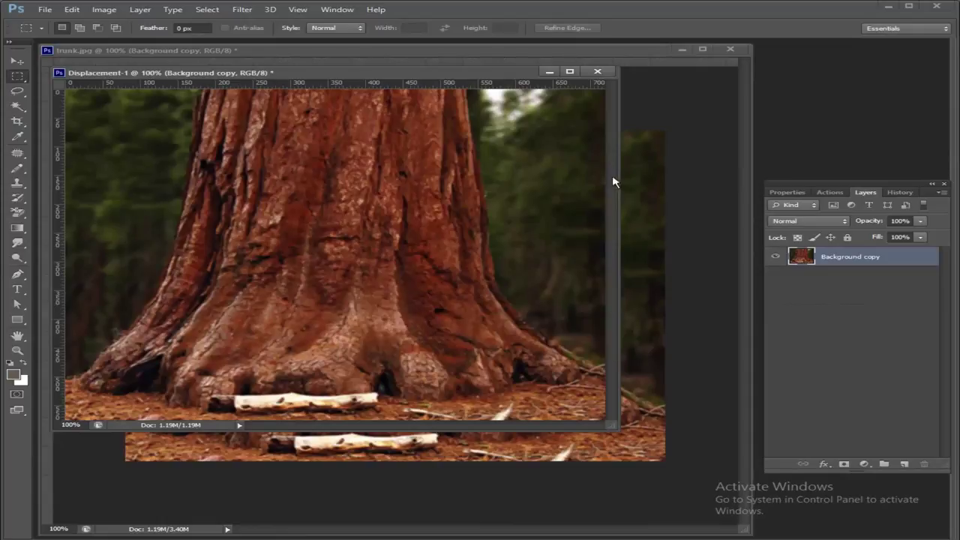
# Close Displacement-1, saving it as a Photoshop PSD file
pyautogui.hotkey('ctrl', 'w')
pyautogui.click(424, 212)
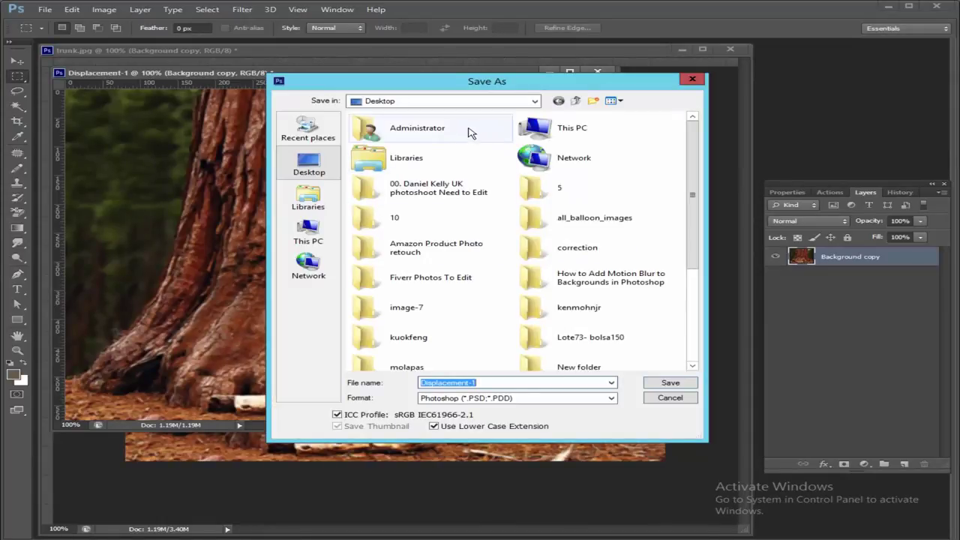
pyautogui.click(670, 384)
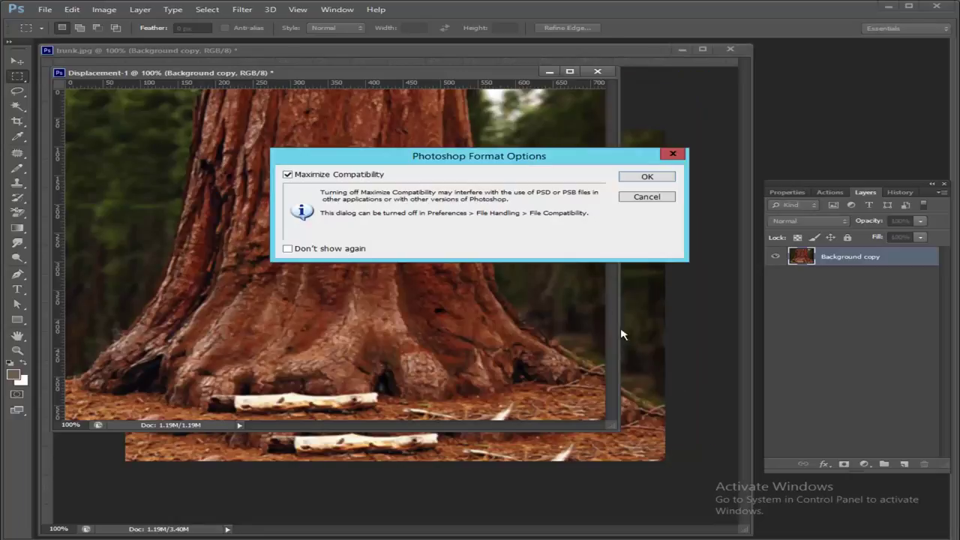
pyautogui.click(646, 179)
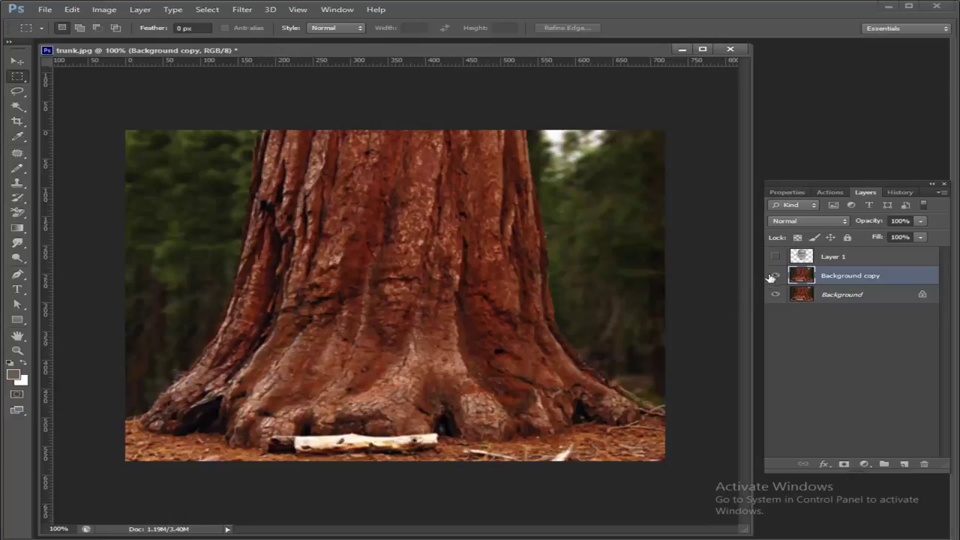
# Show Layer 1 again, delete the Background copy layer, and select Layer 1
pyautogui.click(775, 258)
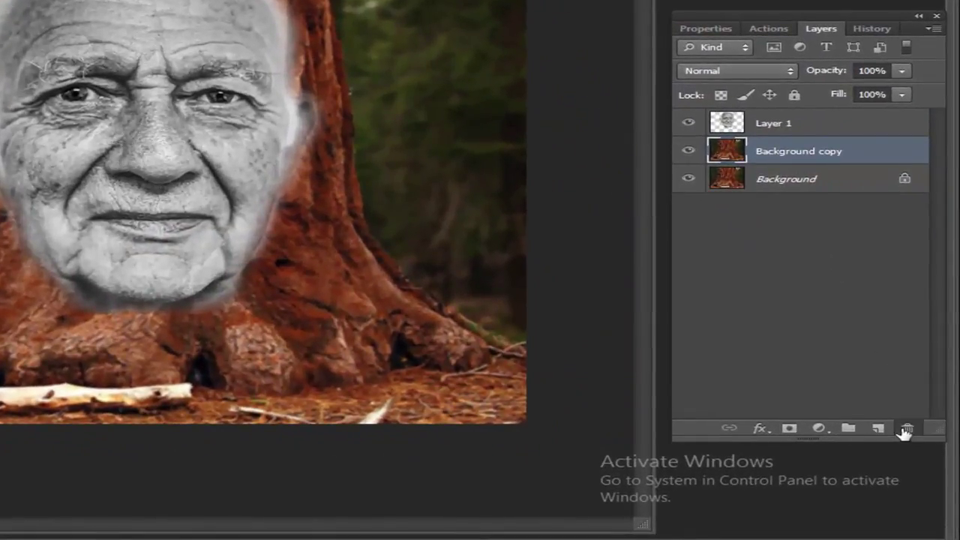
pyautogui.click(906, 428)
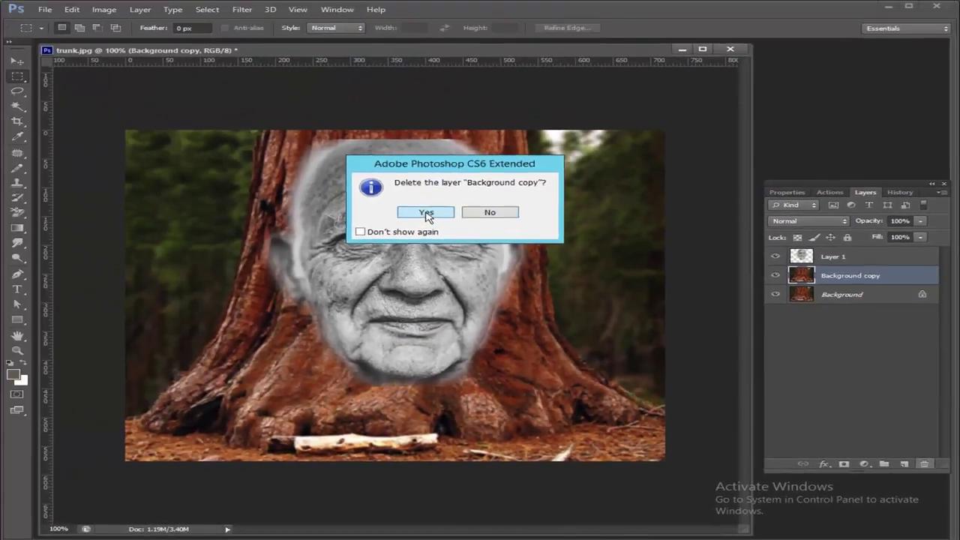
pyautogui.click(429, 212)
pyautogui.click(845, 259)
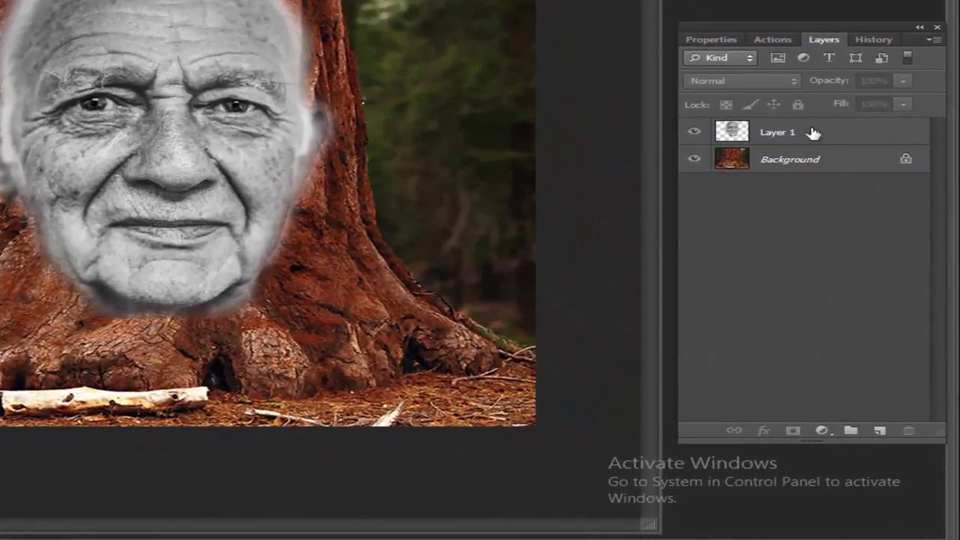
# Duplicate Layer 1 as Layer 1 copy and set the copy's blend mode to Multiply
pyautogui.click(814, 140)
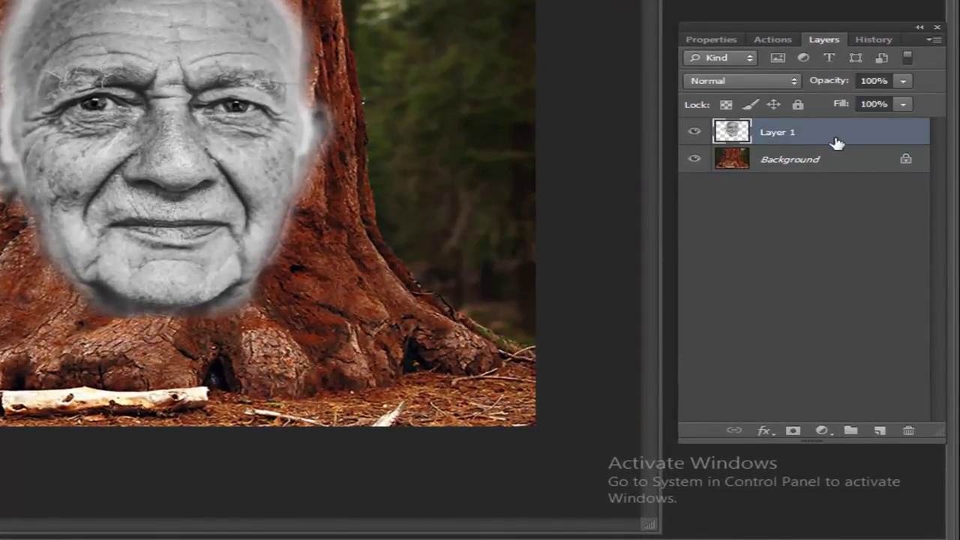
pyautogui.moveTo(835, 144)
pyautogui.mouseDown()
pyautogui.moveTo(857, 342)
pyautogui.moveTo(888, 442)
pyautogui.mouseUp()
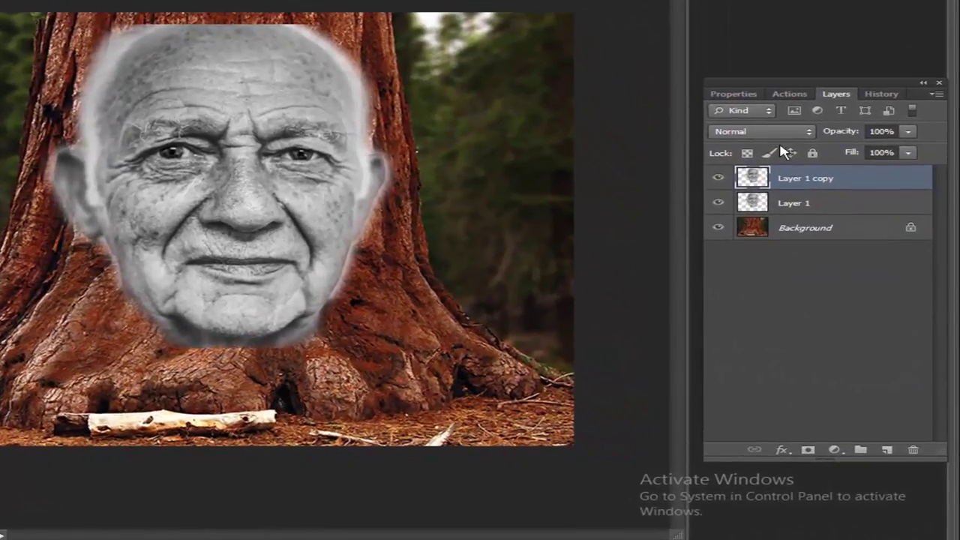
pyautogui.click(823, 222)
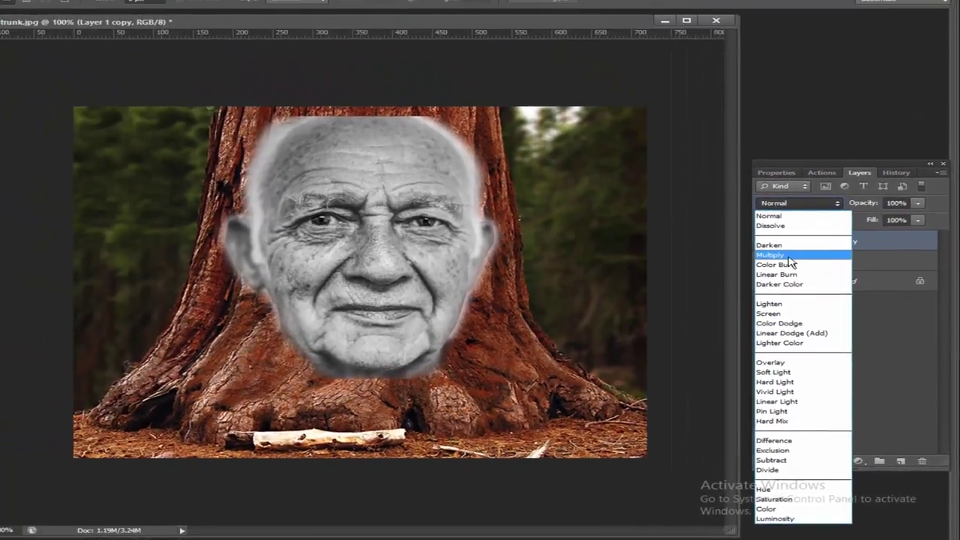
pyautogui.click(787, 255)
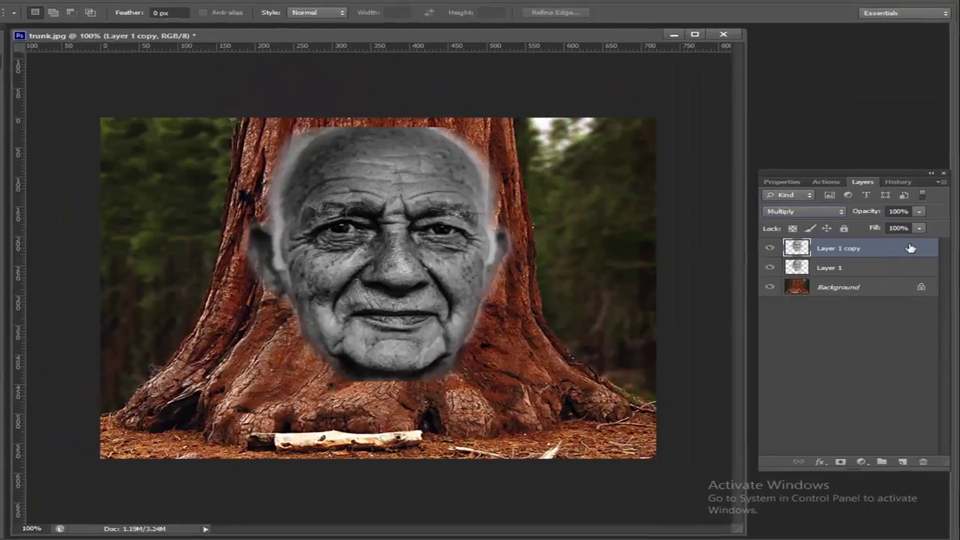
# Give Layer 1 copy a dark grey Color Overlay style in Color Dodge mode
pyautogui.doubleClick(911, 256)
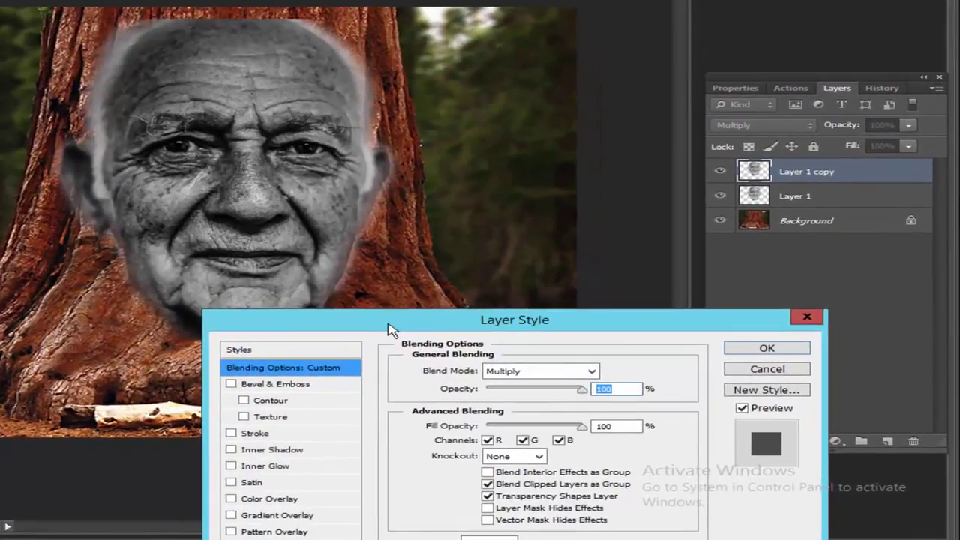
pyautogui.moveTo(584, 156); pyautogui.dragTo(586, 132)
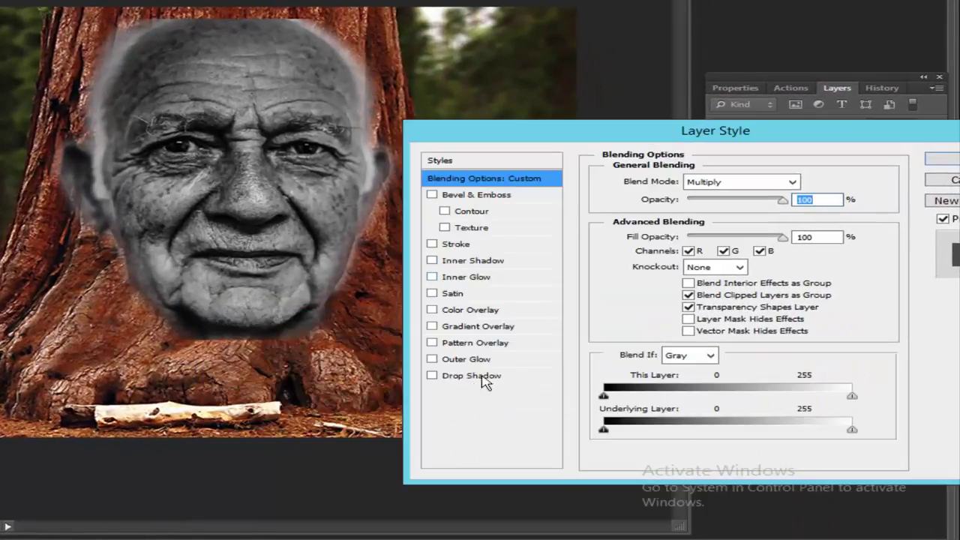
pyautogui.click(434, 310)
pyautogui.click(532, 312)
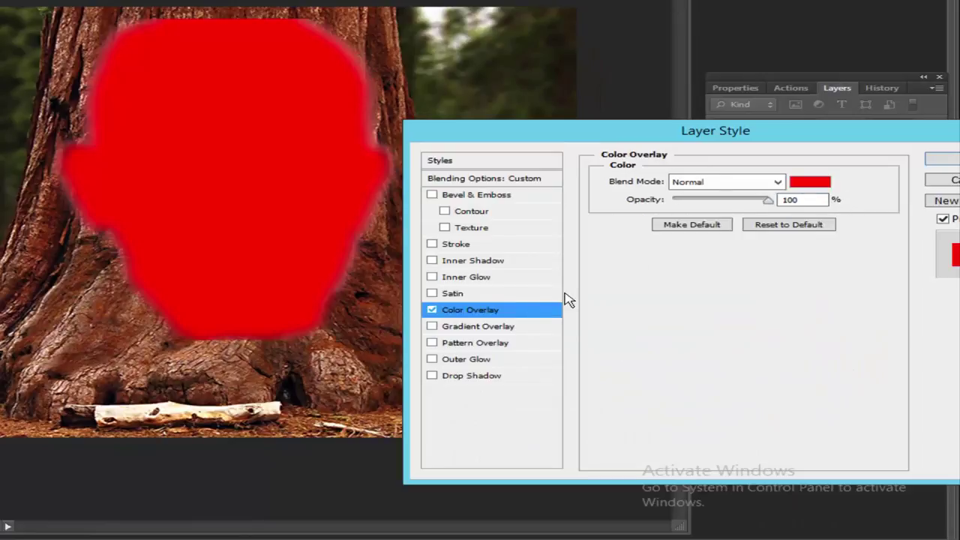
pyautogui.click(814, 184)
pyautogui.moveTo(137, 515); pyautogui.dragTo(87, 510)
pyautogui.click(559, 359)
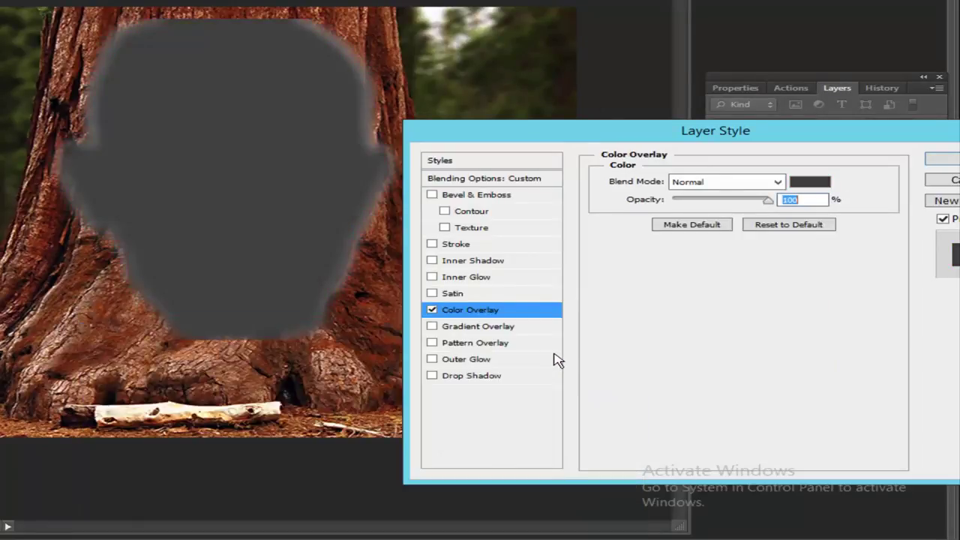
pyautogui.click(723, 182)
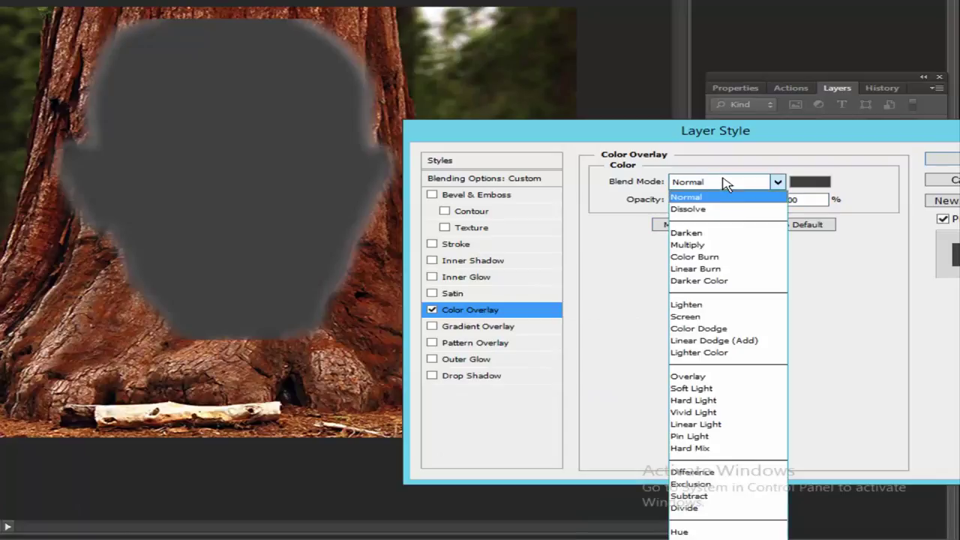
pyautogui.click(710, 329)
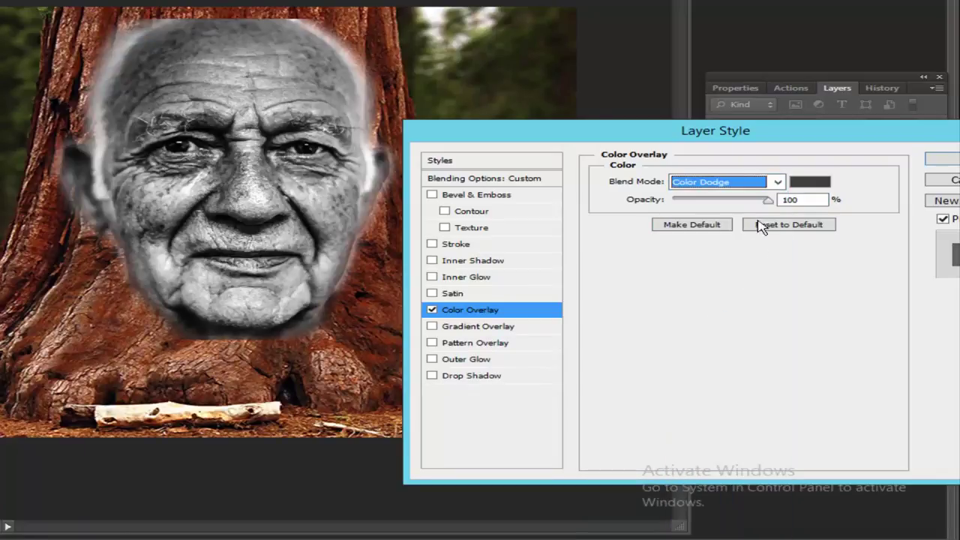
pyautogui.moveTo(768, 200)
pyautogui.mouseDown()
pyautogui.moveTo(692, 202)
pyautogui.moveTo(768, 201)
pyautogui.mouseUp()
# Change the overlay colour to #292828 at 70% opacity and apply the layer style
pyautogui.click(812, 188)
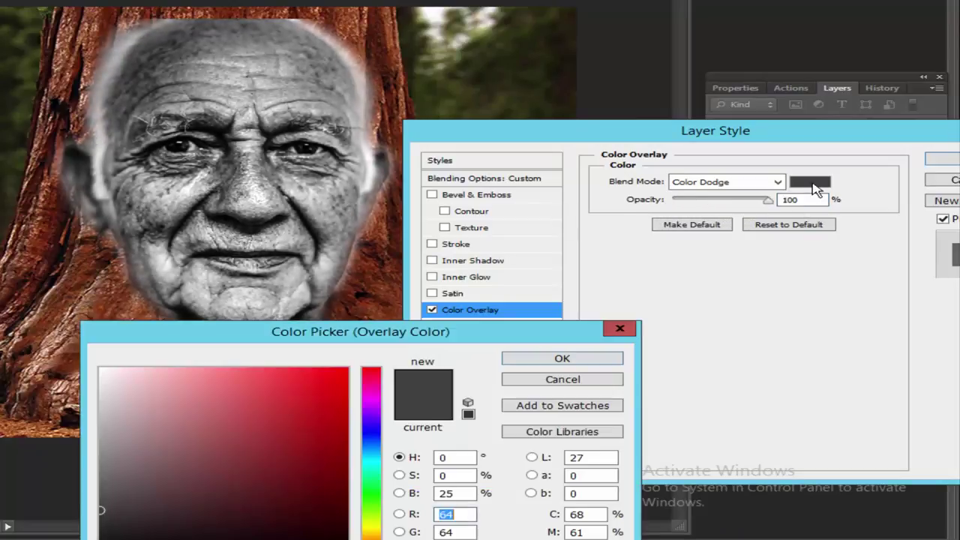
pyautogui.click(101, 530)
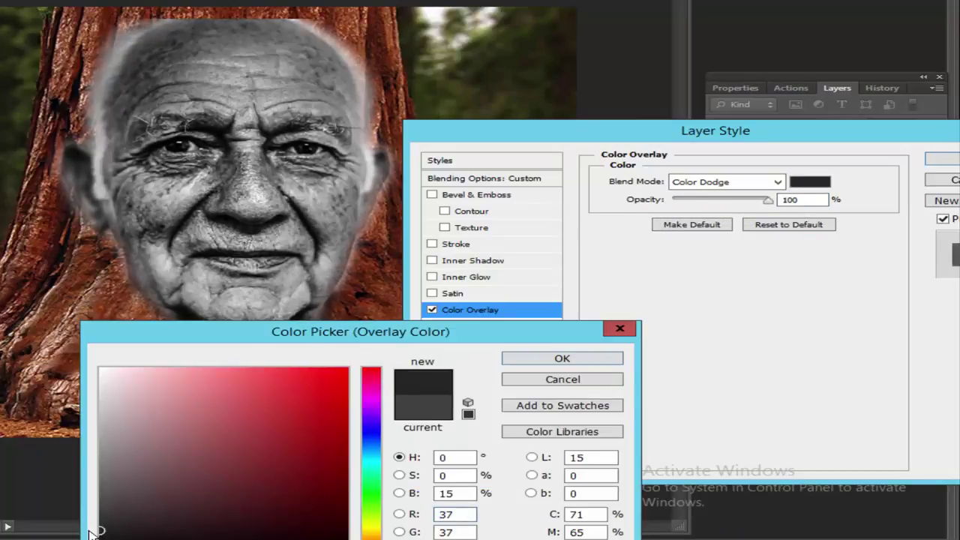
pyautogui.moveTo(195, 336); pyautogui.dragTo(491, 272)
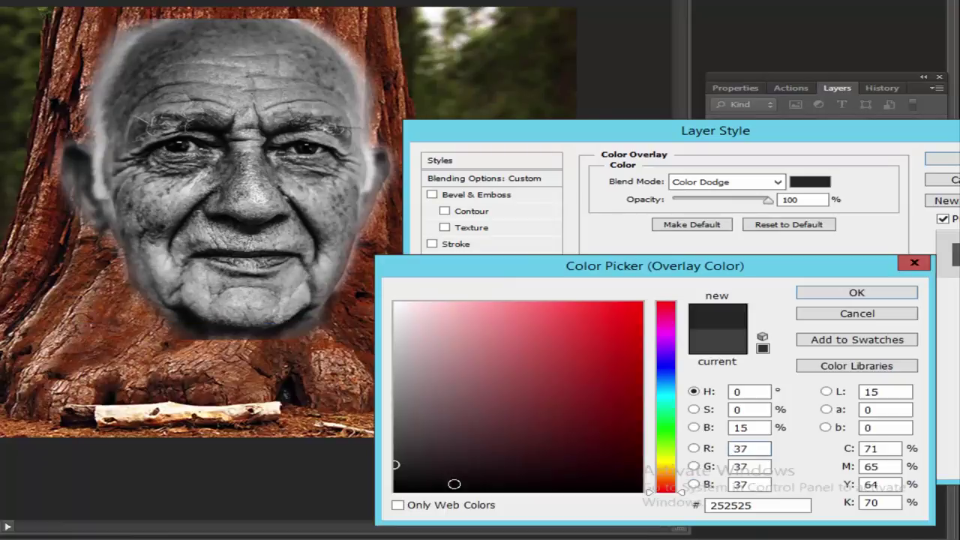
pyautogui.click(410, 473)
pyautogui.moveTo(409, 472)
pyautogui.mouseDown()
pyautogui.moveTo(399, 467)
pyautogui.moveTo(397, 483)
pyautogui.mouseUp()
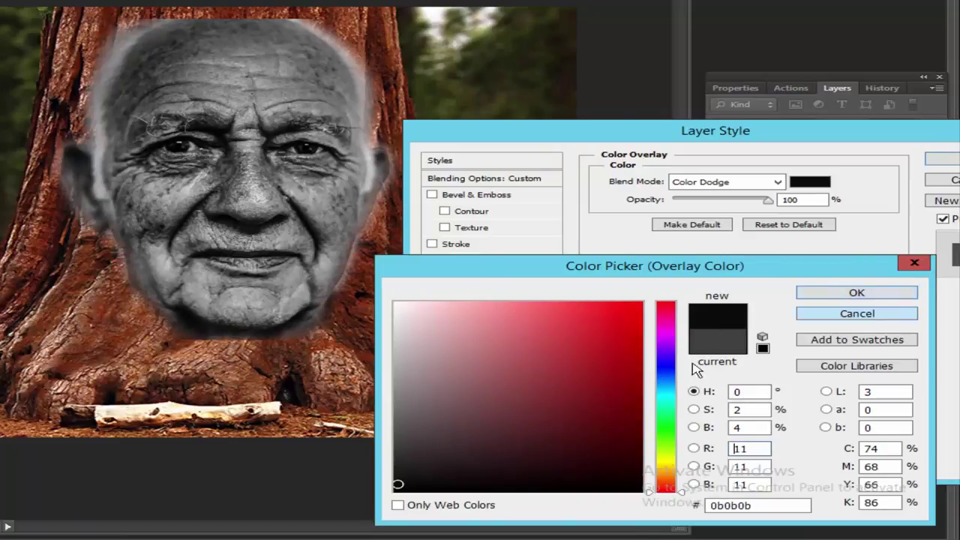
pyautogui.moveTo(407, 458); pyautogui.dragTo(399, 461)
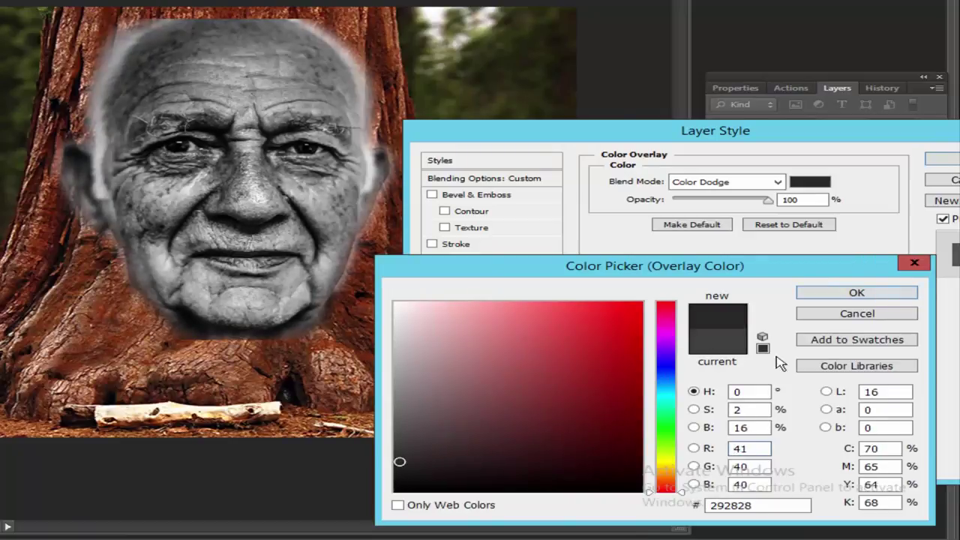
pyautogui.click(879, 294)
pyautogui.moveTo(768, 201)
pyautogui.mouseDown()
pyautogui.moveTo(660, 212)
pyautogui.moveTo(721, 214)
pyautogui.mouseUp()
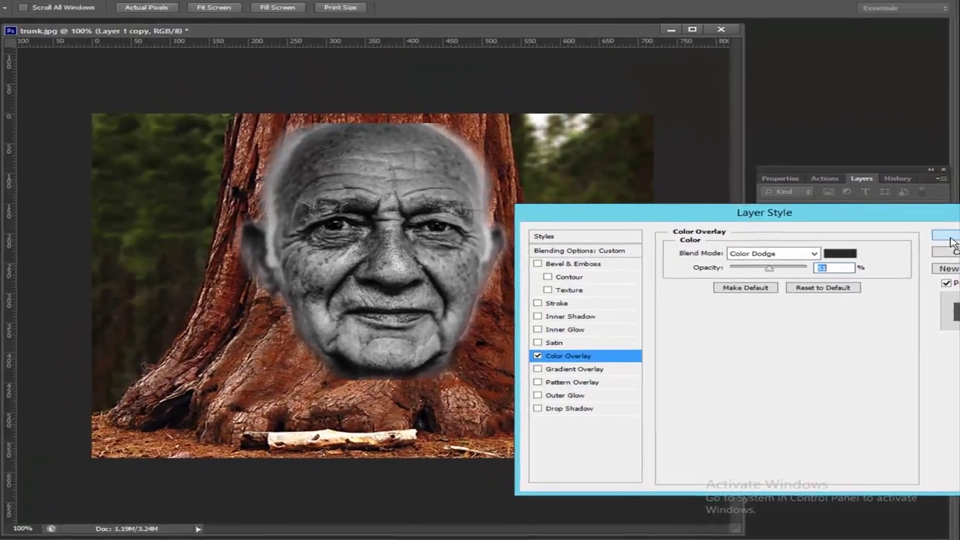
pyautogui.click(947, 239)
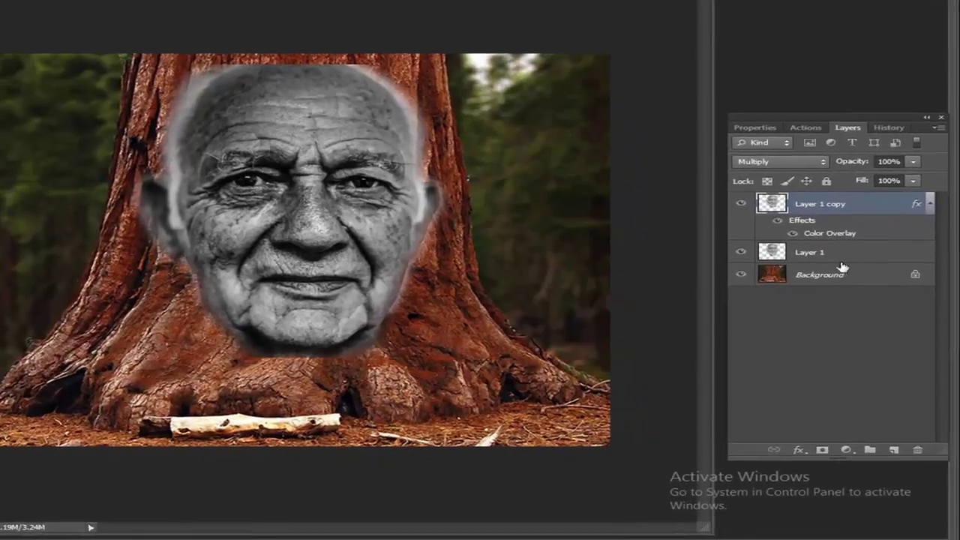
# Switch the original face layer, Layer 1, to Overlay blending mode
pyautogui.click(839, 298)
pyautogui.click(800, 223)
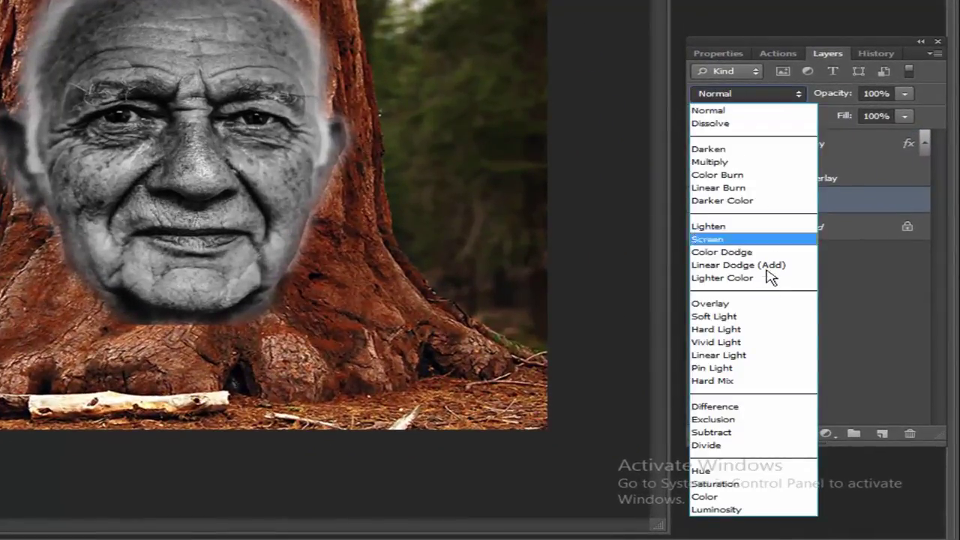
pyautogui.click(725, 303)
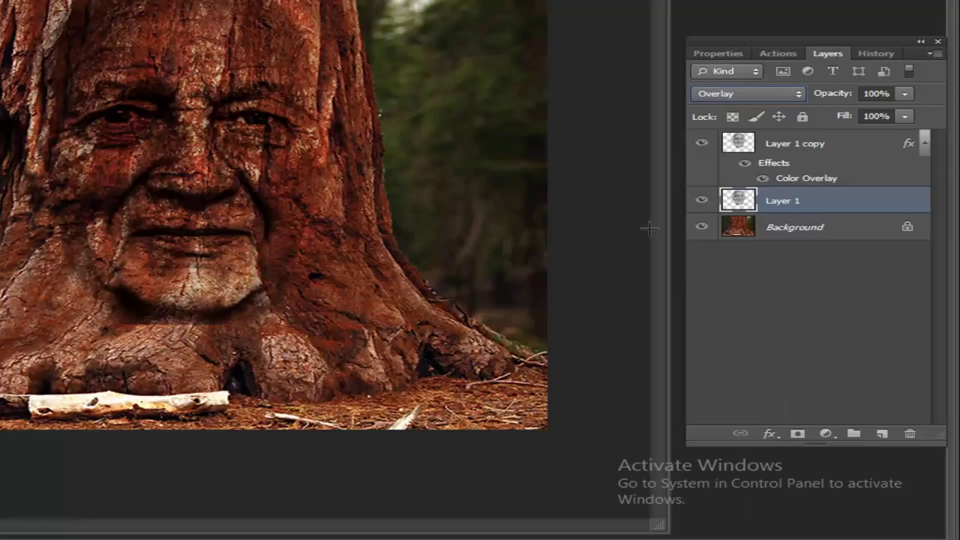
pyautogui.click(841, 143)
pyautogui.click(827, 435)
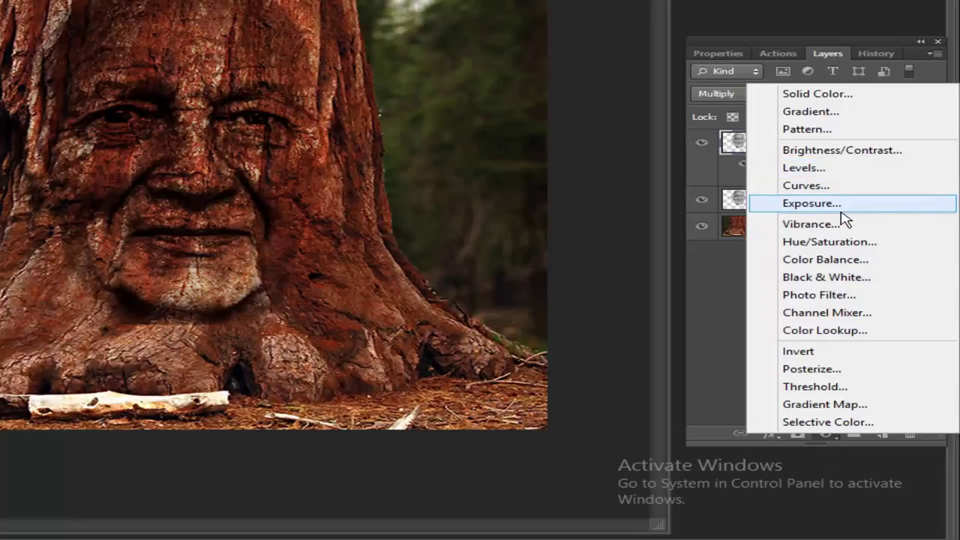
# Add a Curves adjustment layer clipped to Layer 1 copy
pyautogui.click(832, 186)
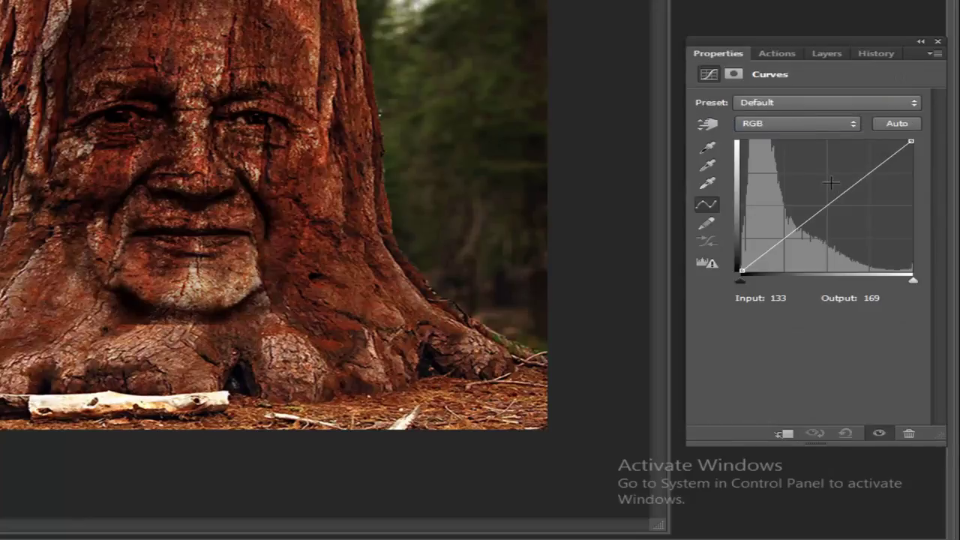
pyautogui.click(826, 56)
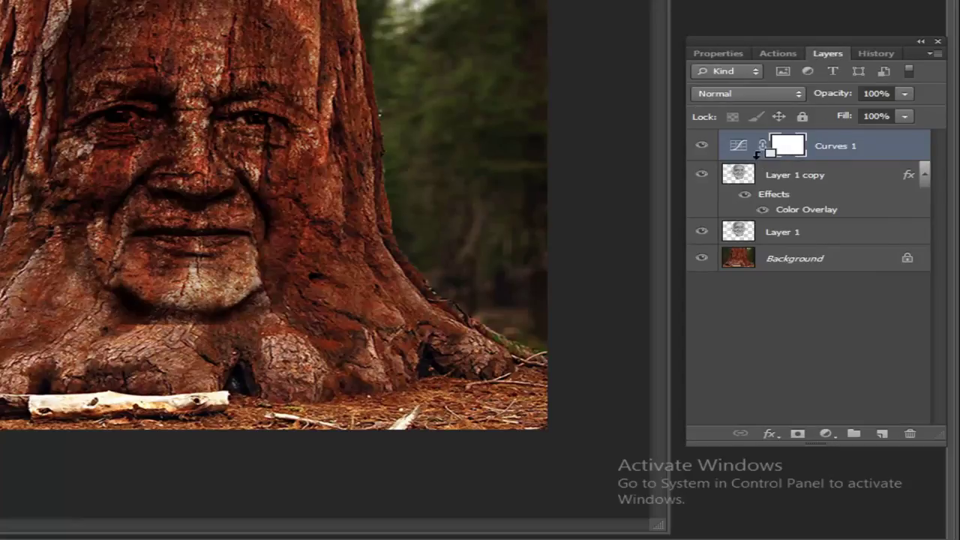
pyautogui.keyDown('alt'); pyautogui.click(757, 154); pyautogui.keyUp('alt')
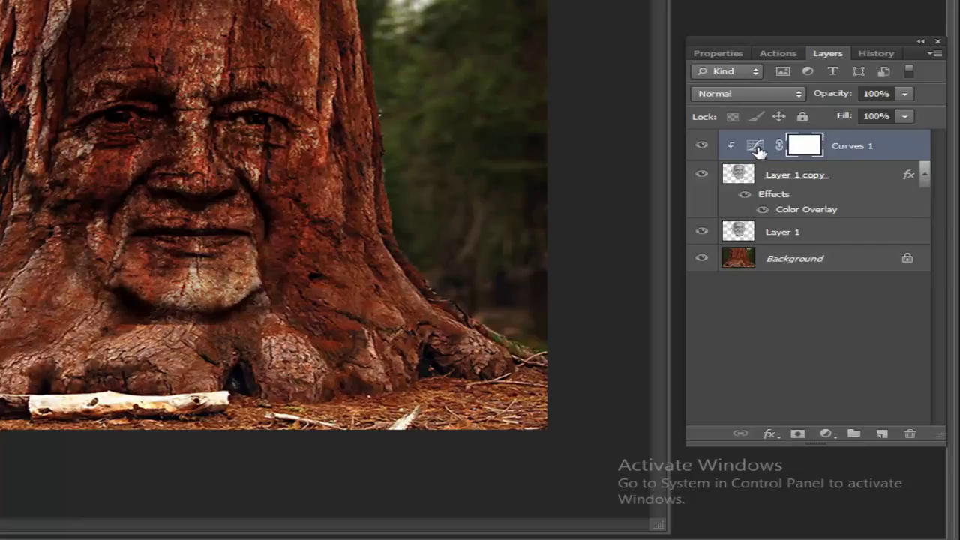
# Shape the curve: highlights pulled down to 143, midtone point raised to about 209
pyautogui.doubleClick(755, 147)
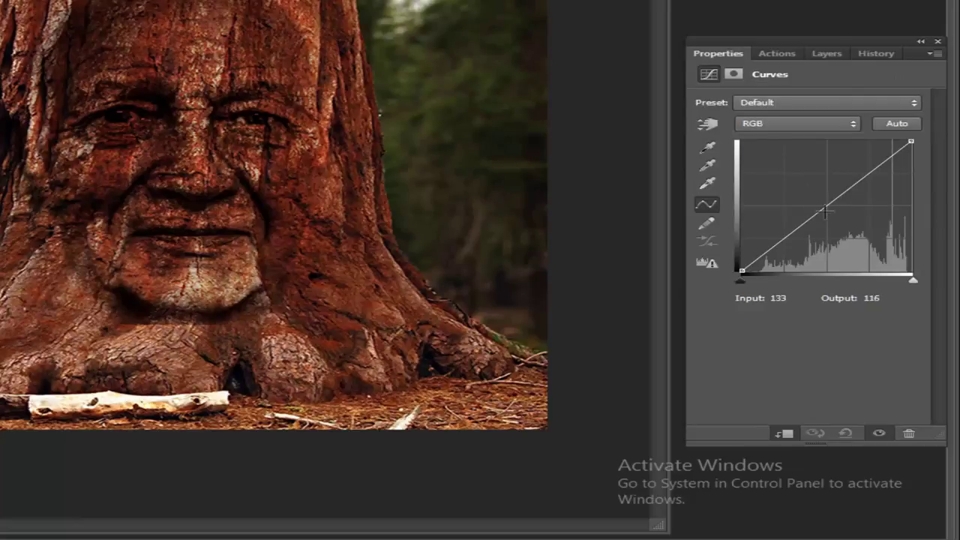
pyautogui.moveTo(822, 211); pyautogui.dragTo(820, 171)
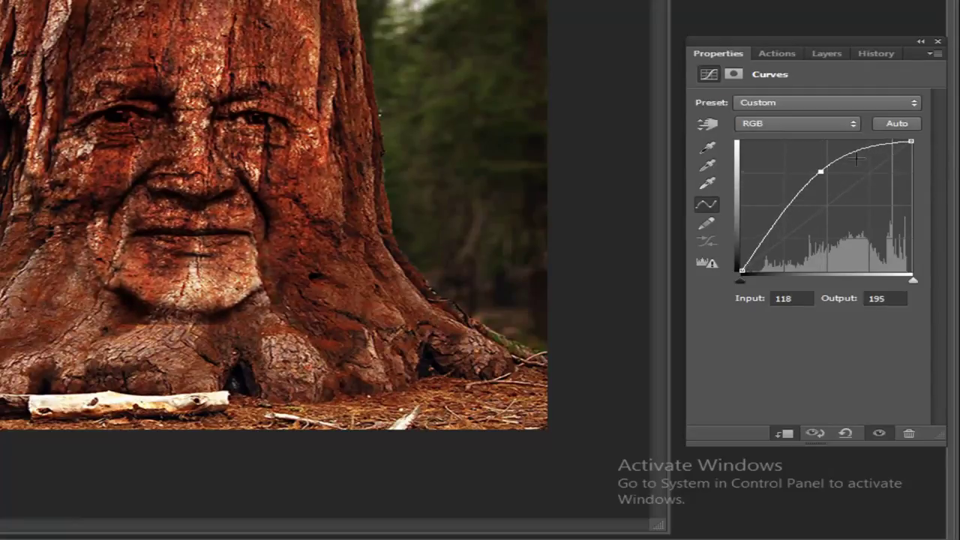
pyautogui.moveTo(822, 174); pyautogui.dragTo(823, 183)
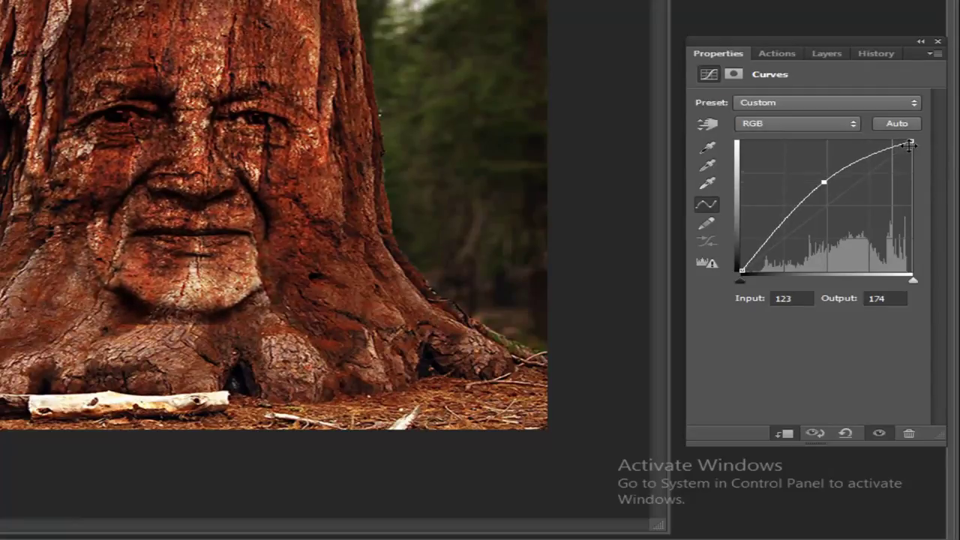
pyautogui.moveTo(909, 144); pyautogui.dragTo(911, 199)
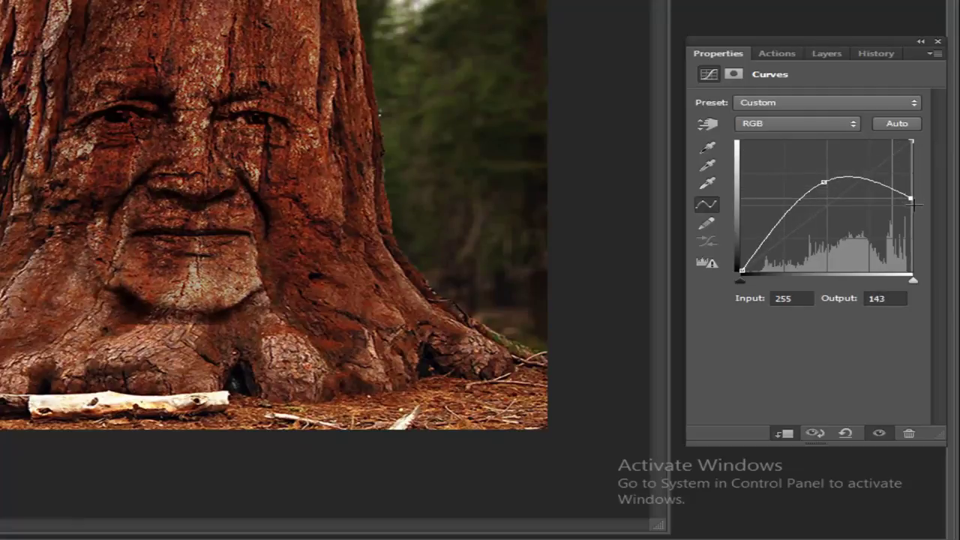
pyautogui.moveTo(827, 184); pyautogui.dragTo(824, 162)
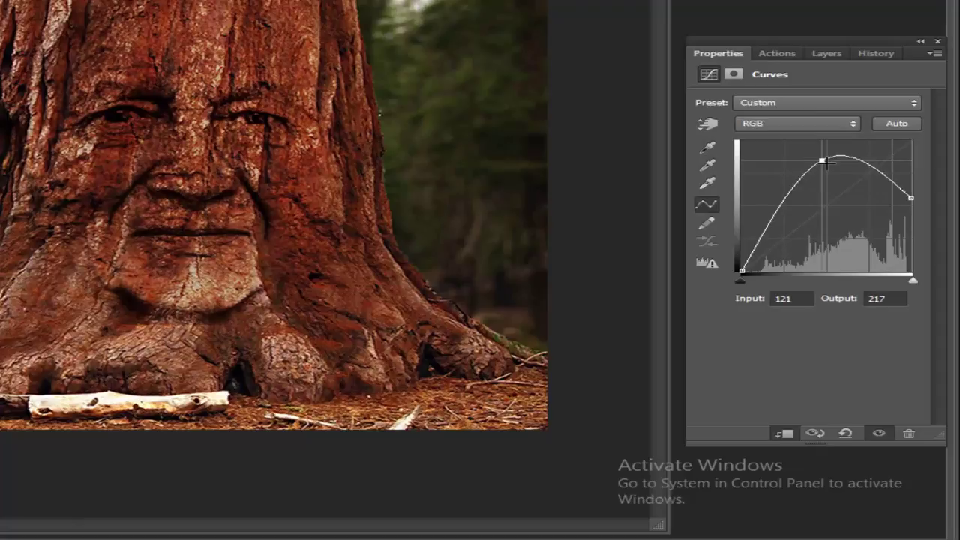